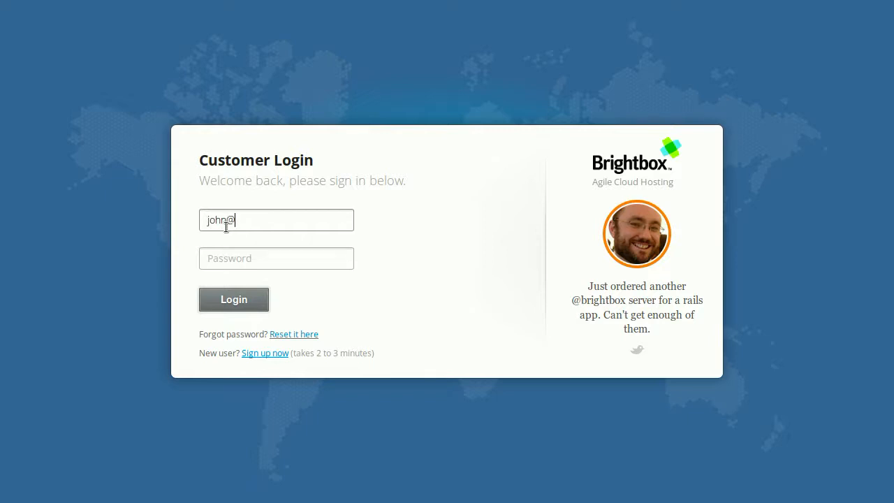
Log in to the customer account with the e-mail address and account password, and dismiss the offer to remember the password.
text(.co.uk)
key(Tab)
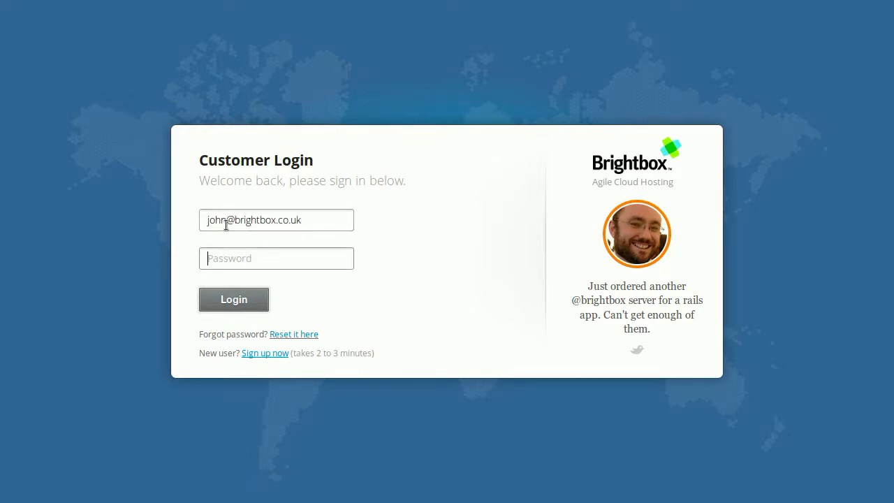
text(••)
key(BackSpace)
key(BackSpace)
key(BackSpace)
text(•)
key(Return)
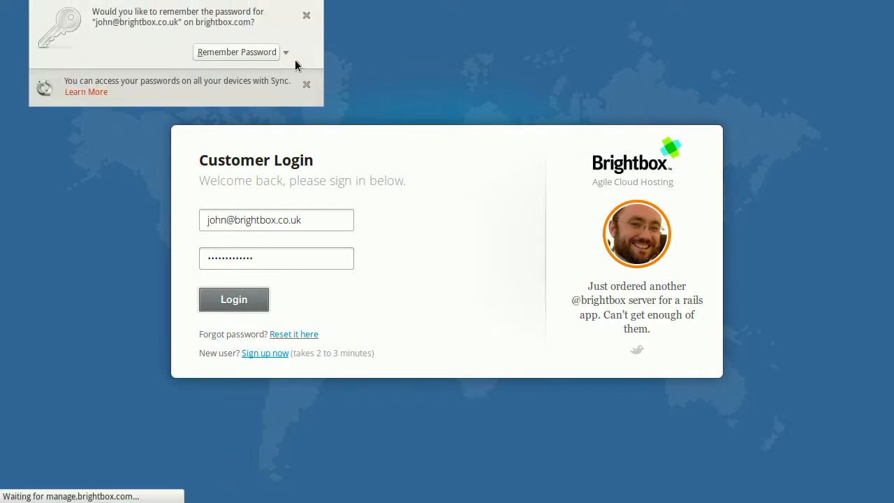
click(306, 15)
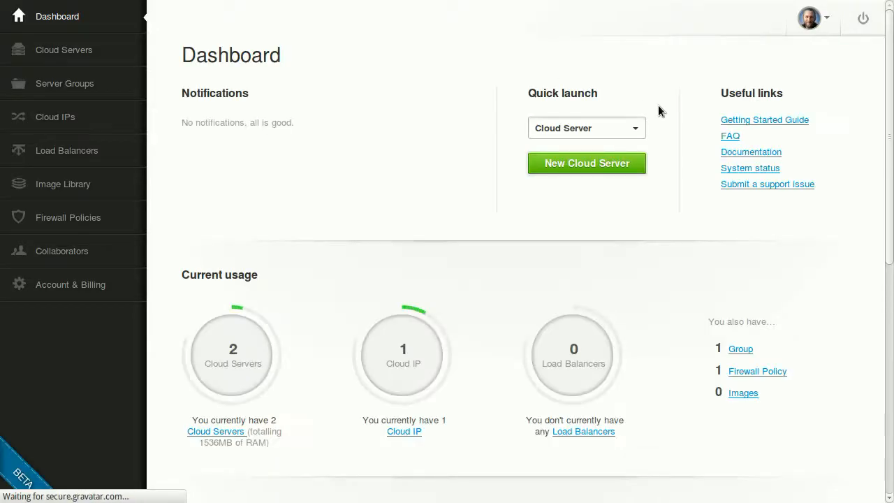
Browse the Image Library, search it for "windows" and view the details of the Windows 2008 Server R2 image.
mouse_move(208, 368)
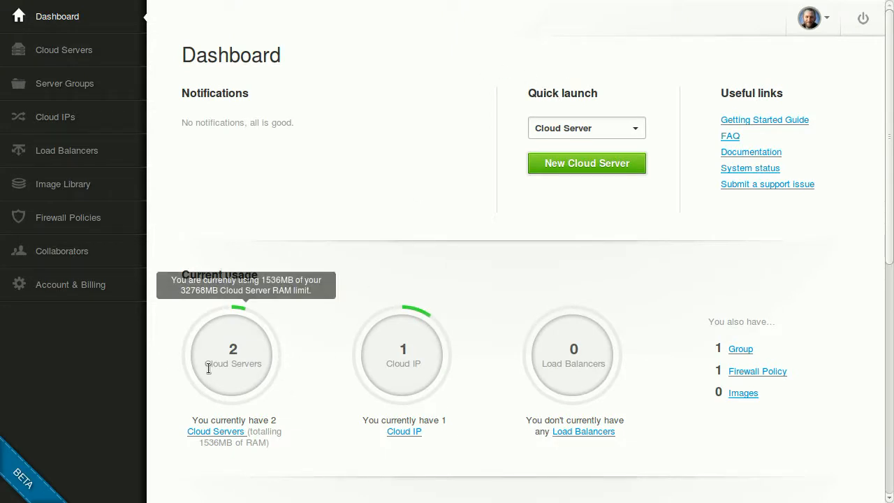
click(90, 53)
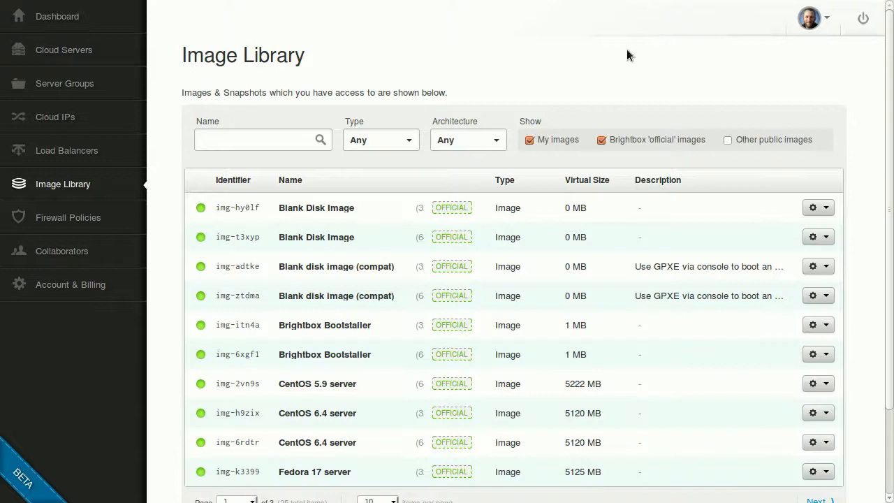
scroll(373, 356, down, 3)
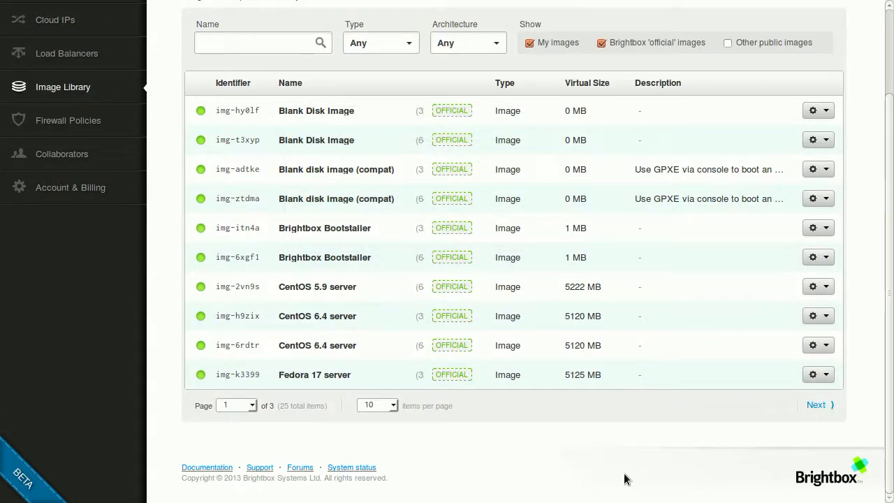
click(824, 405)
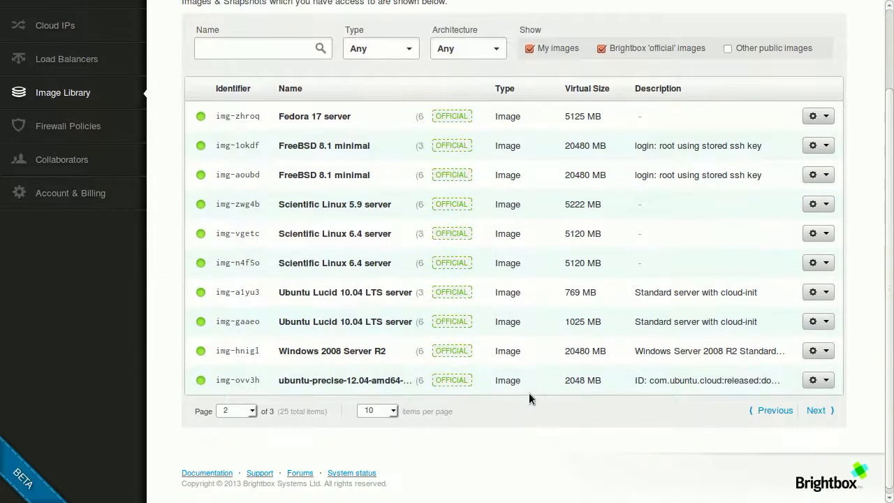
scroll(528, 392, up, 3)
click(218, 141)
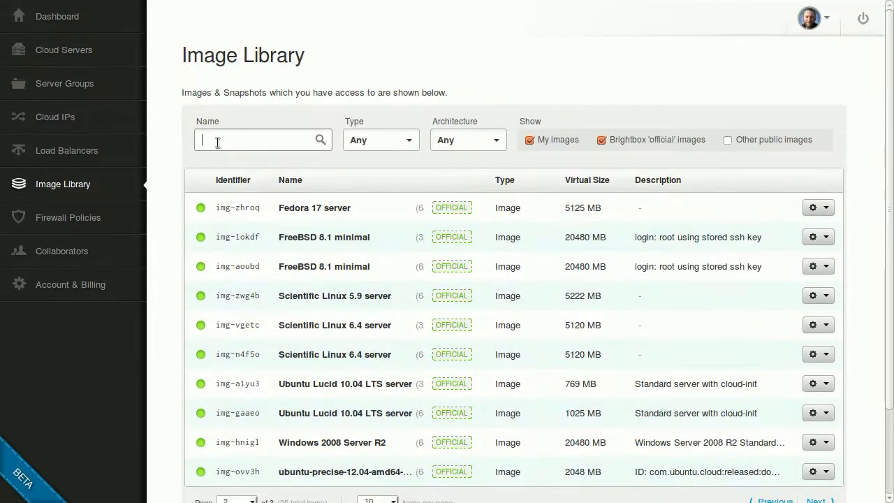
text(windows)
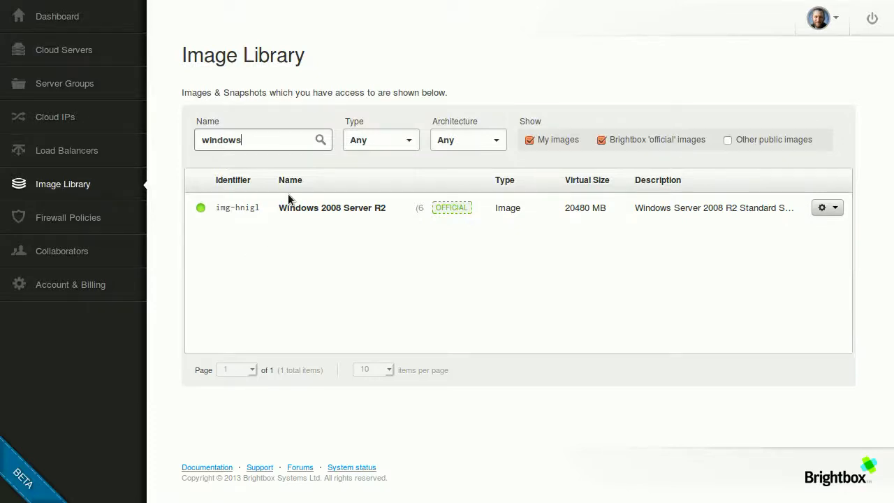
mouse_move(364, 211)
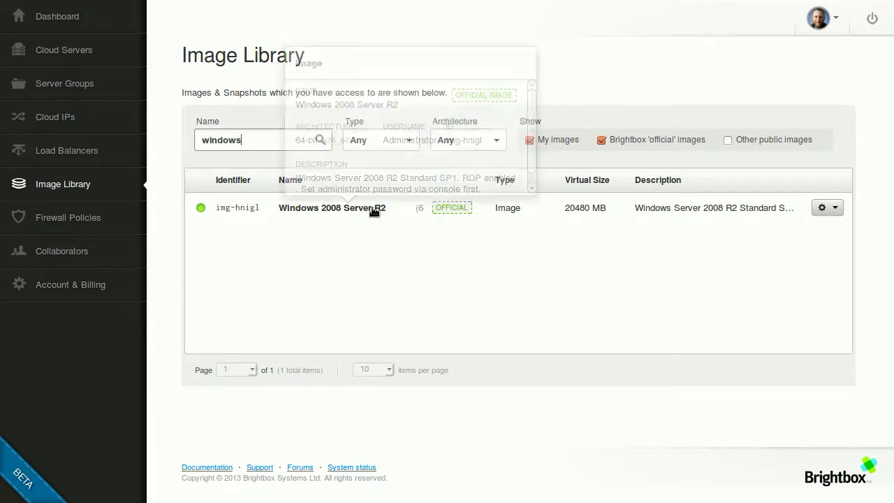
Start a new cloud server from the Windows 2008 Server R2 image, named My Windows Server, with server type Small (2 GB).
click(834, 204)
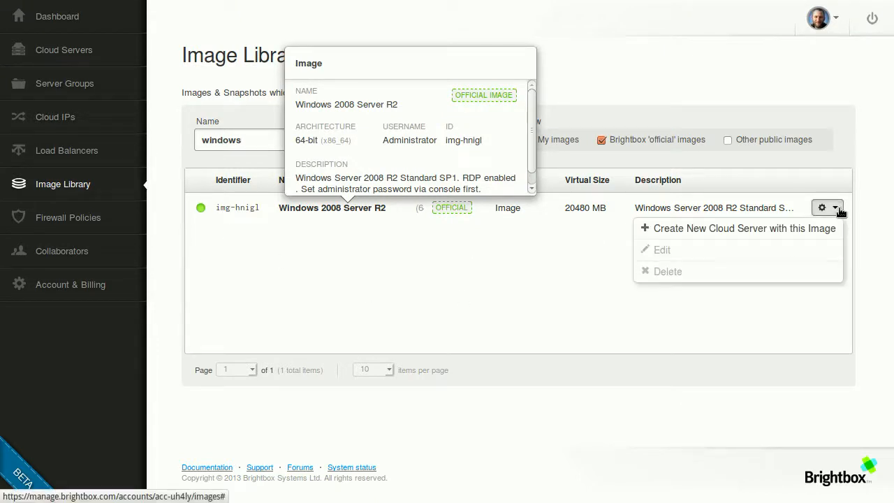
click(717, 235)
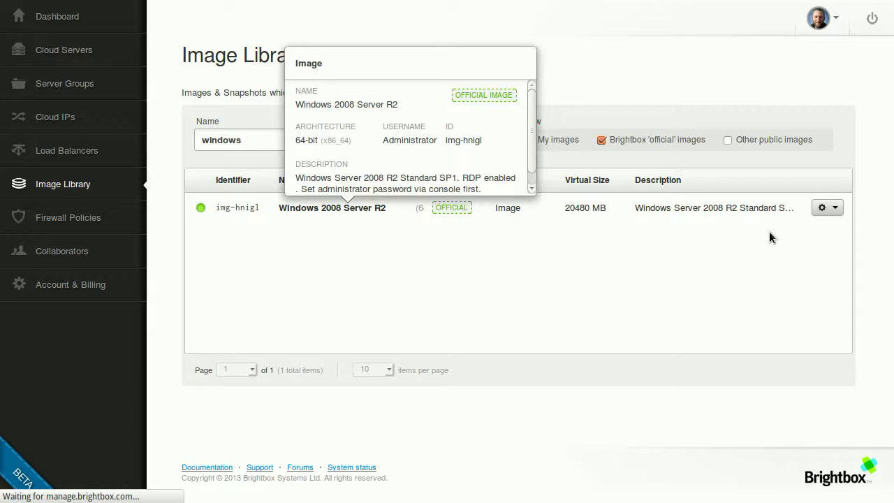
text(My Windows Server)
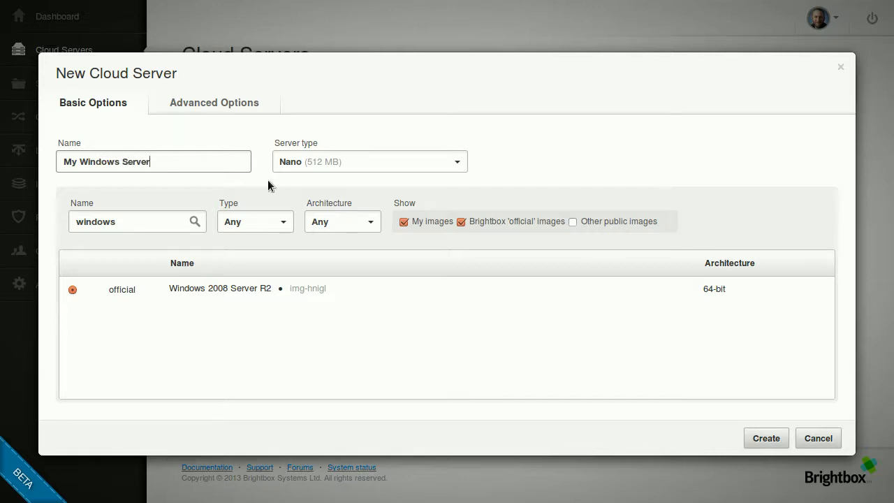
click(404, 166)
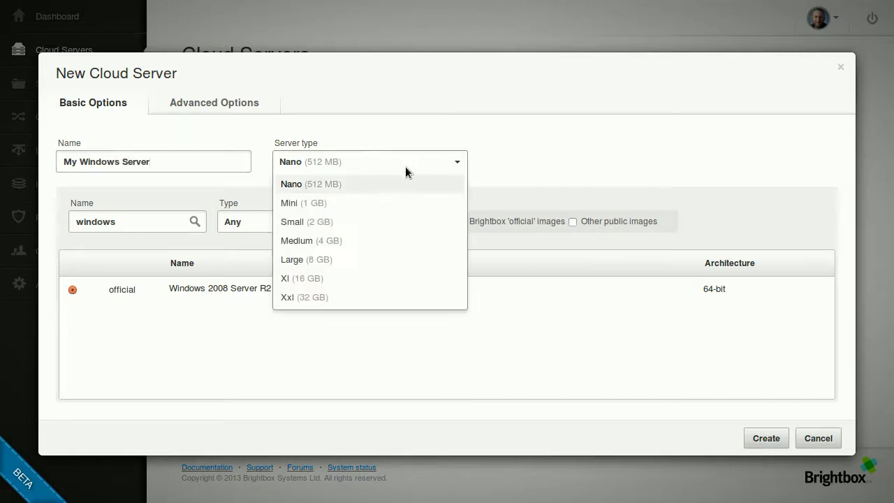
click(341, 222)
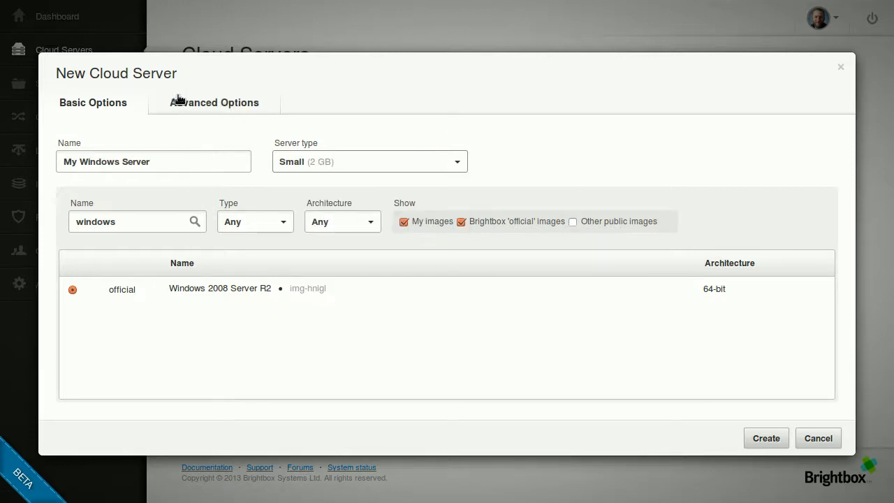
Review the server types, place the new server in Zone B with the default server group, and create it.
click(316, 161)
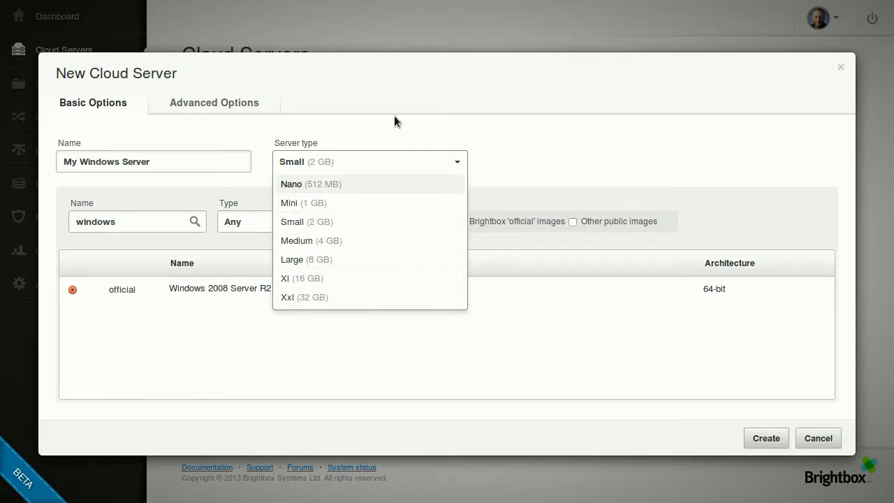
click(493, 133)
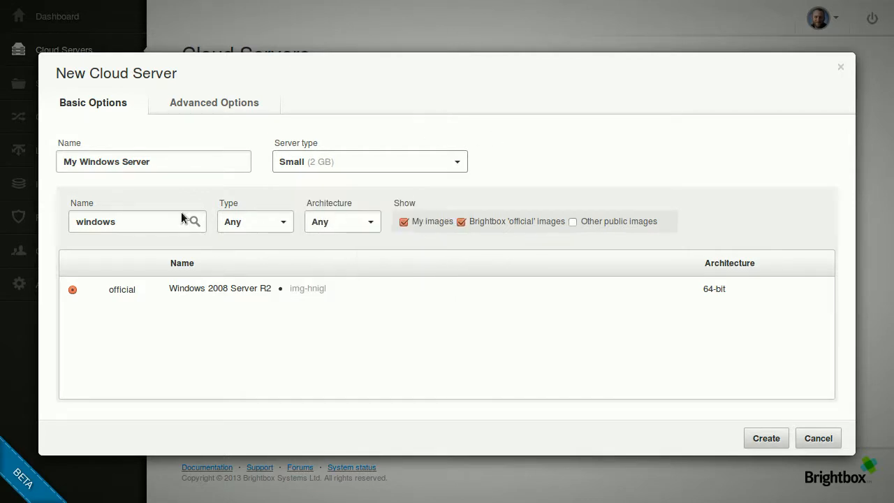
click(193, 109)
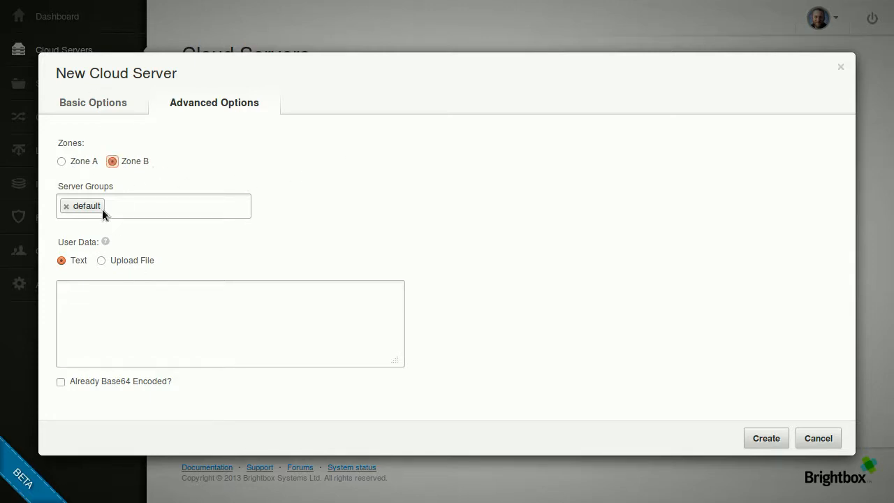
click(93, 105)
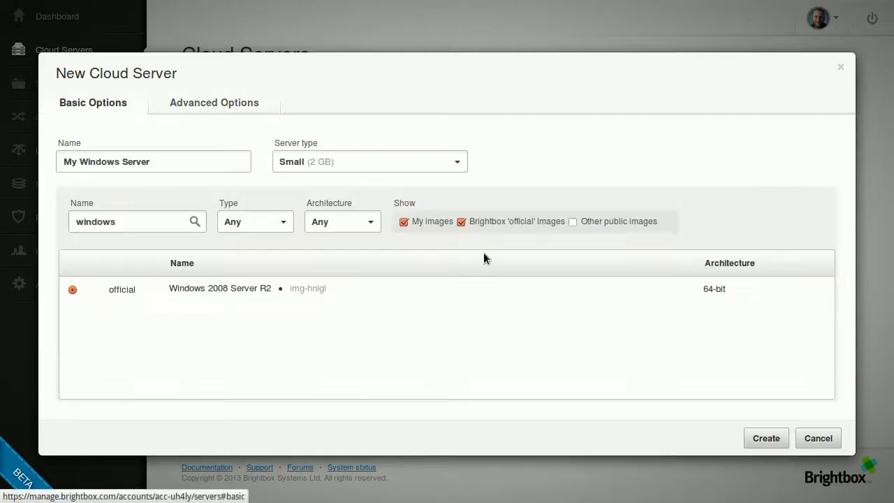
click(768, 440)
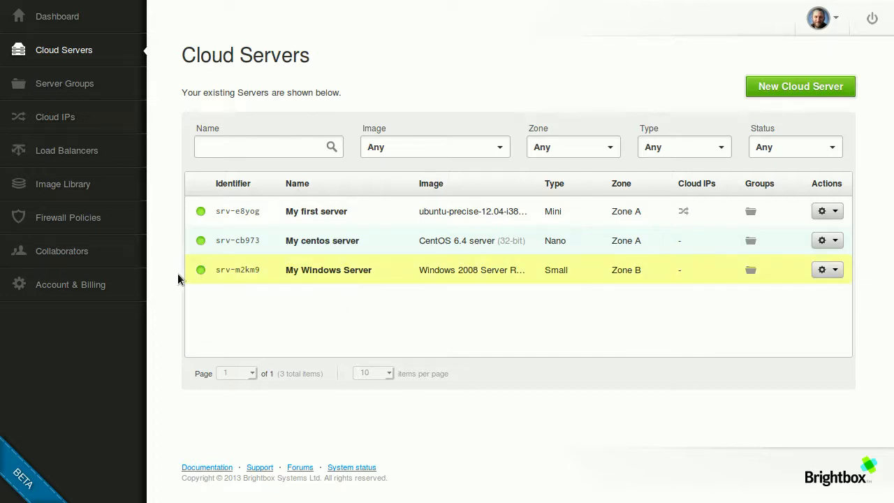
Open the console of My Windows Server and reposition its window so the remote screen can be used.
click(837, 270)
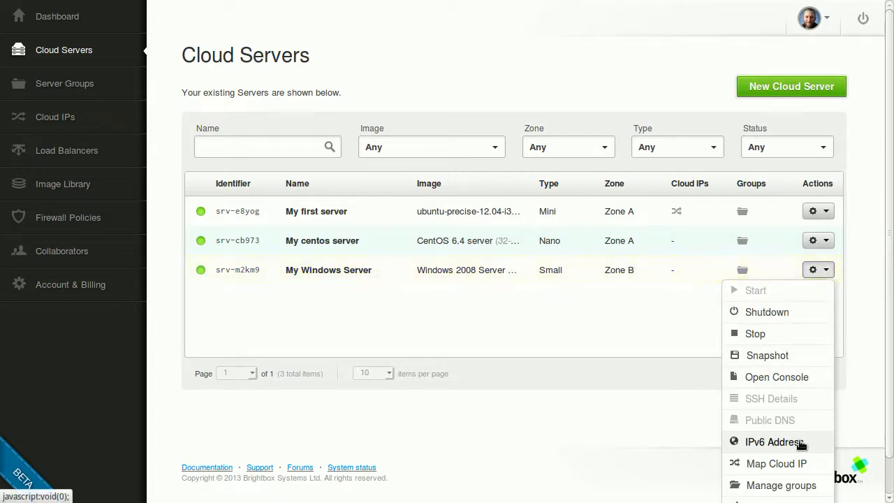
click(771, 377)
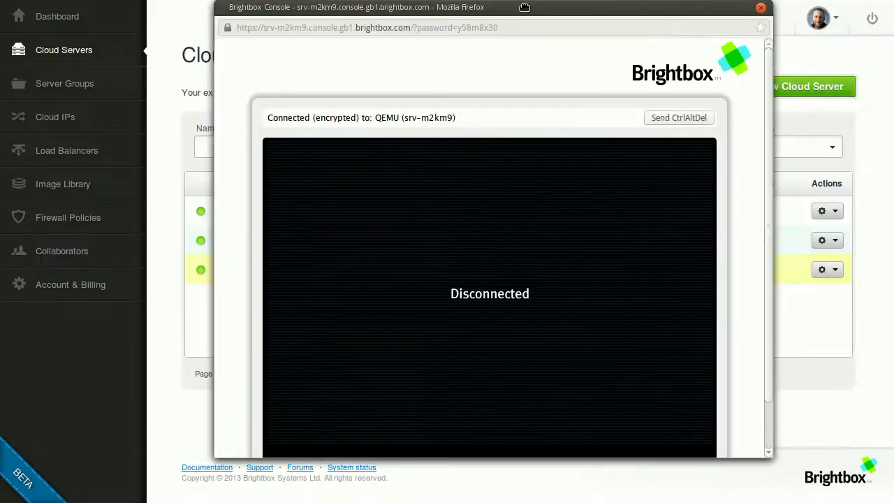
drag(524, 8, 481, 26)
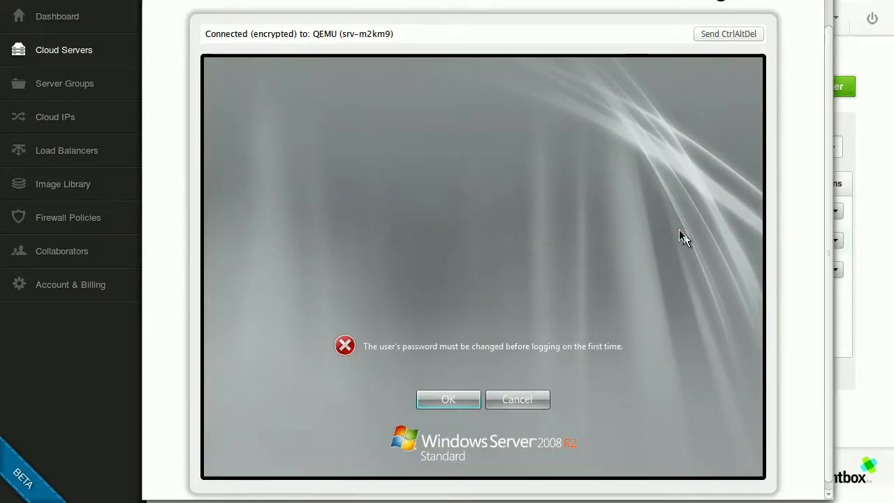
Set and confirm a new Administrator password on the Windows server through the console.
click(428, 399)
text(*************)
key(Tab)
text(*************)
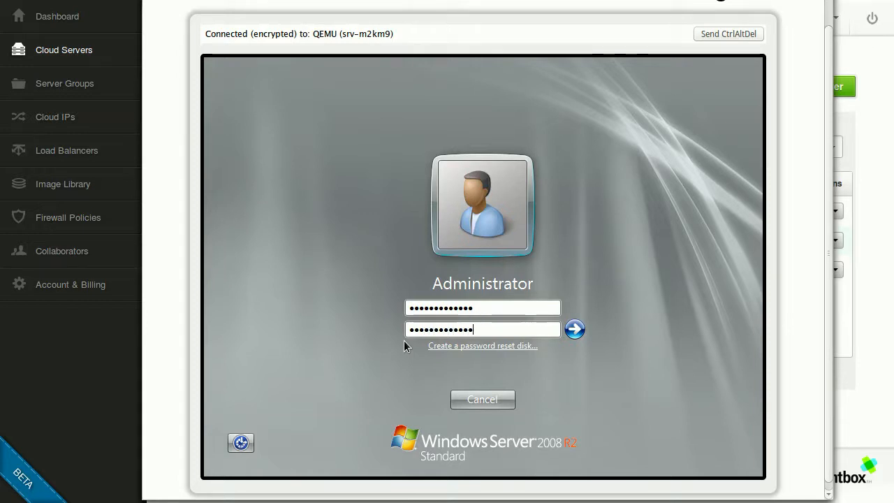
click(573, 328)
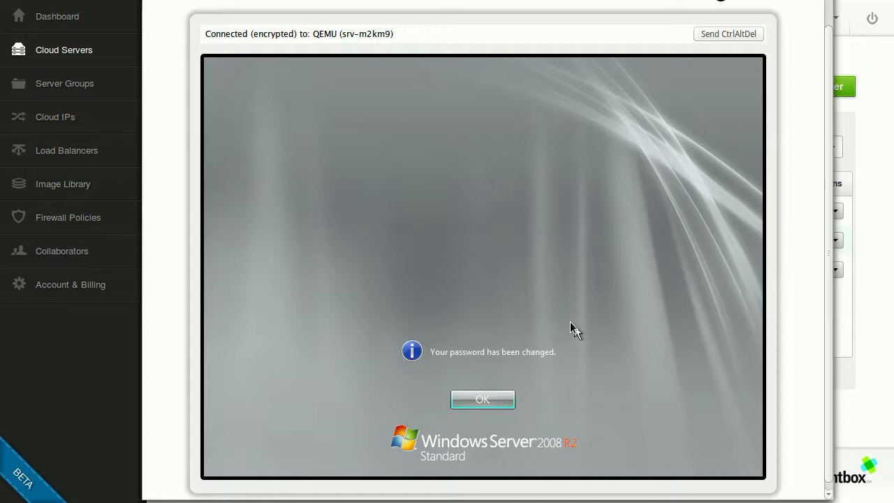
click(492, 394)
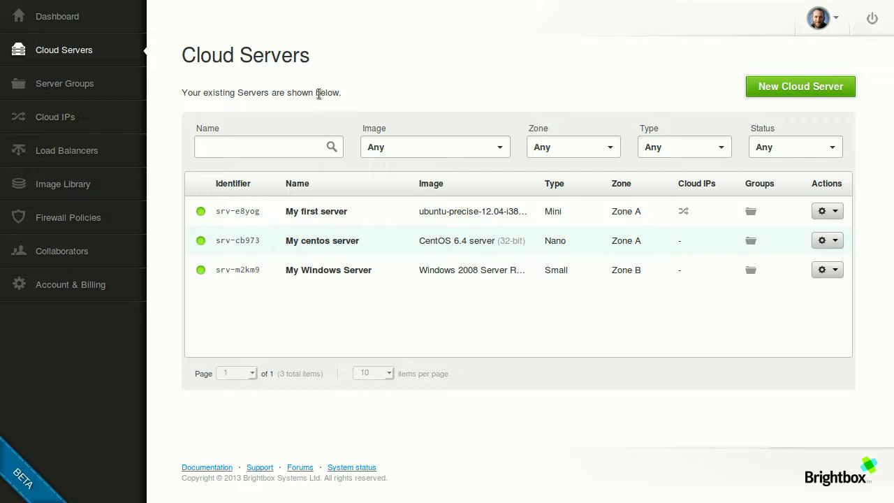
Create a server group named Windows servers with a new firewall policy and My Windows Server as its member.
click(94, 86)
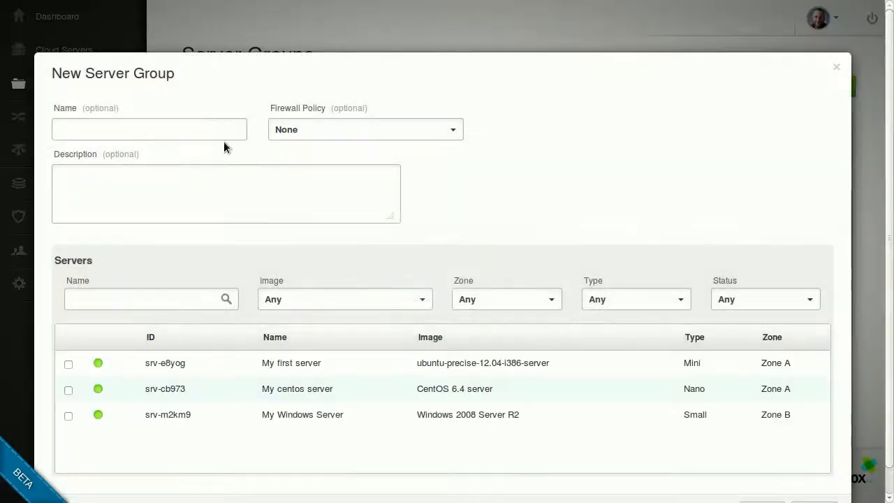
click(210, 132)
text(Windows servers)
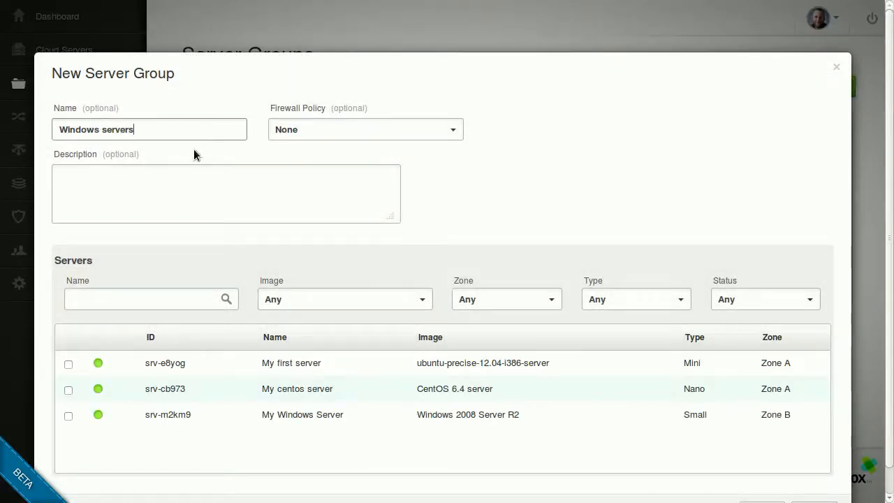
click(326, 127)
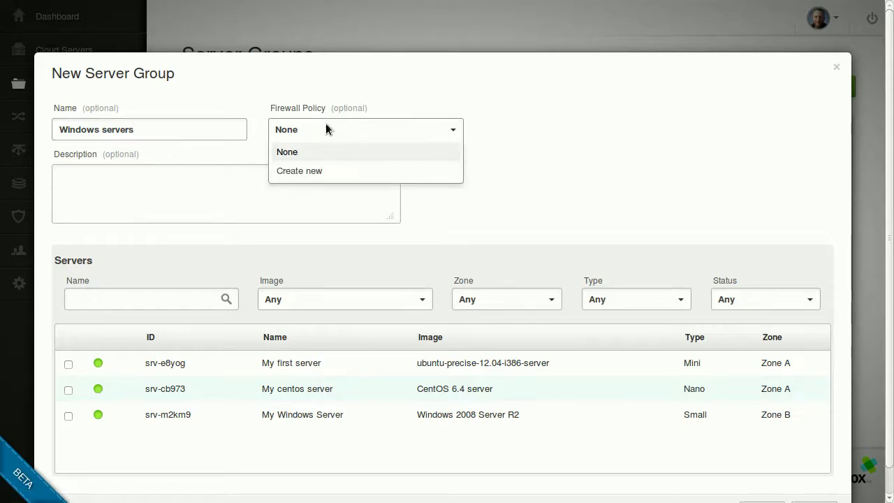
click(310, 173)
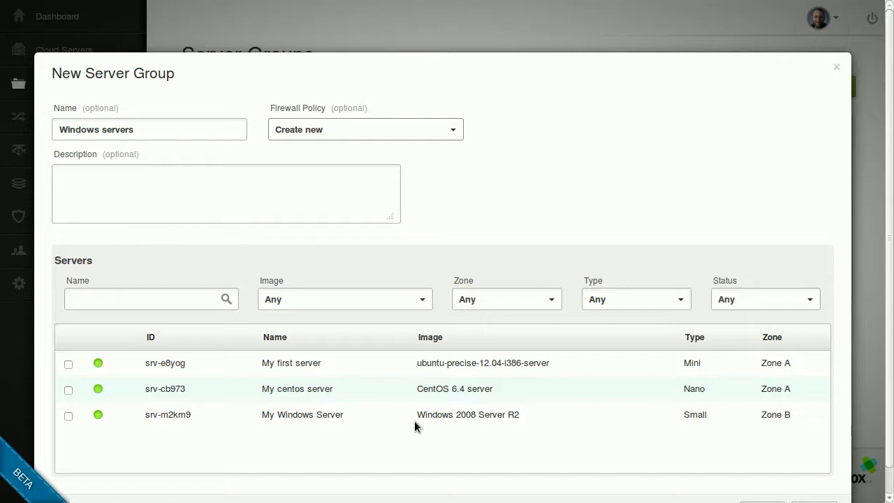
click(68, 415)
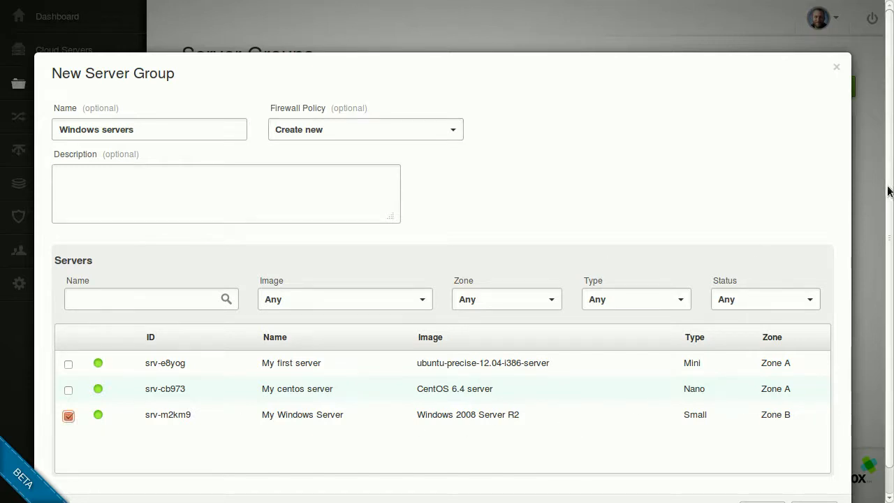
scroll(837, 380, down, 1)
click(761, 485)
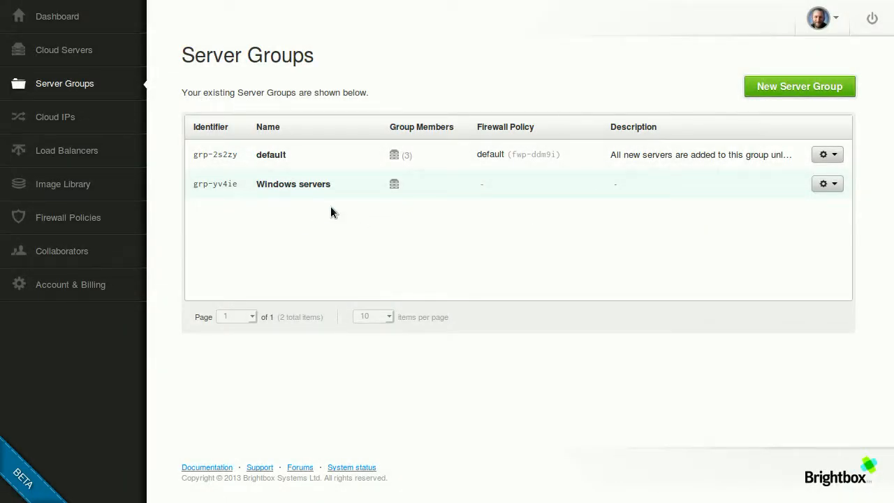
Check which cloud servers belong to the Windows servers group and the default group.
mouse_move(394, 186)
mouse_move(395, 155)
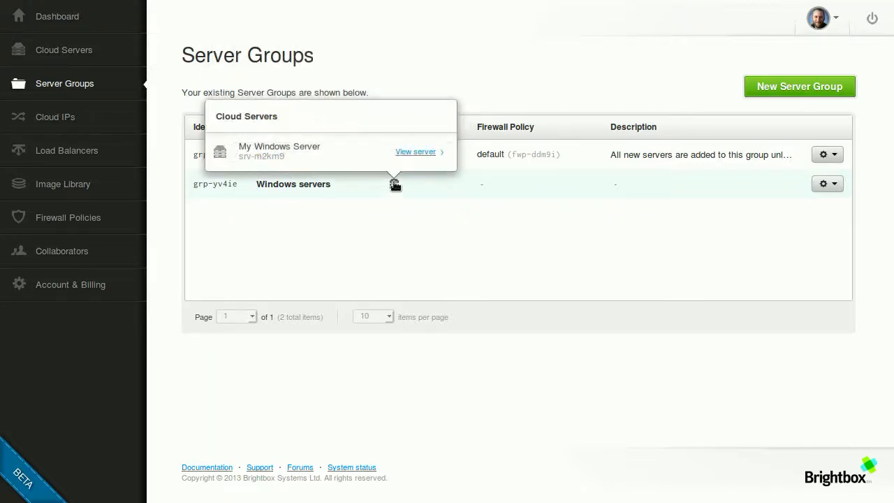
mouse_move(393, 185)
Start a new inbound firewall rule in the Windows servers policy with Any as its source.
click(68, 219)
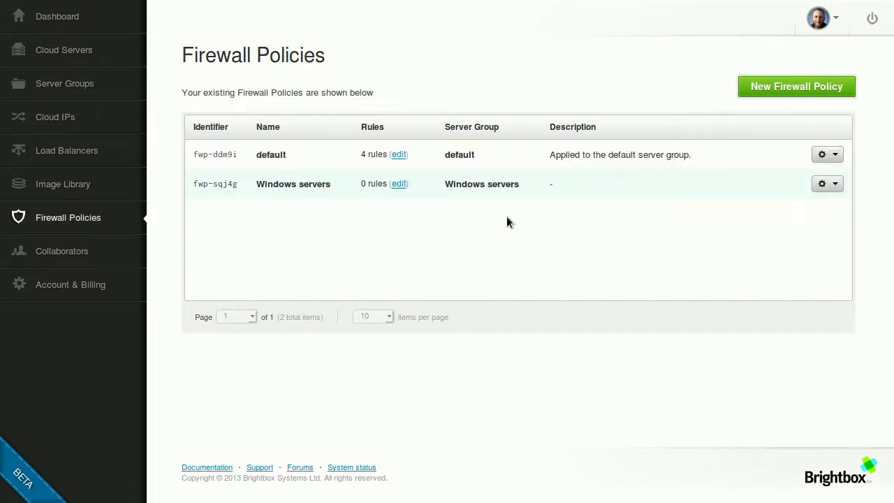
click(828, 184)
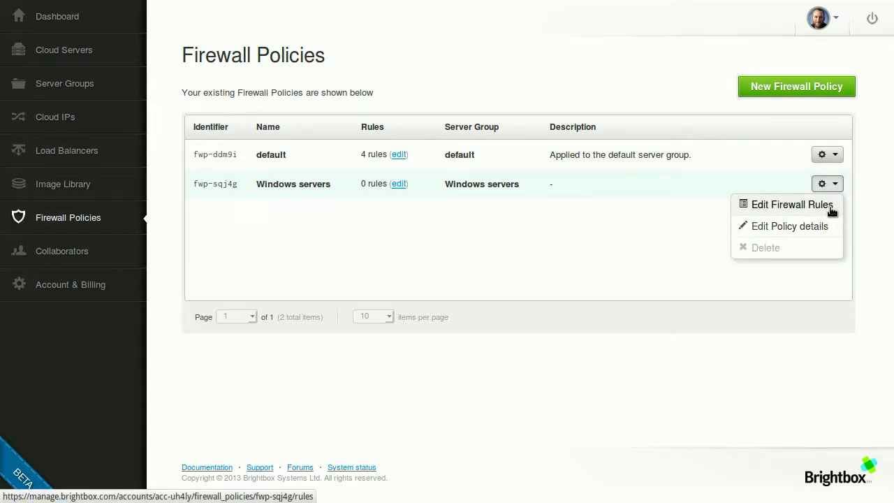
click(781, 204)
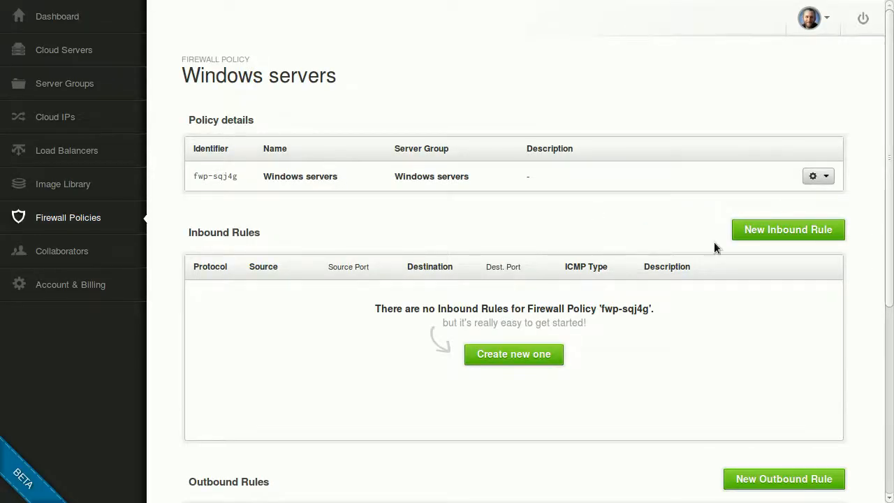
click(771, 230)
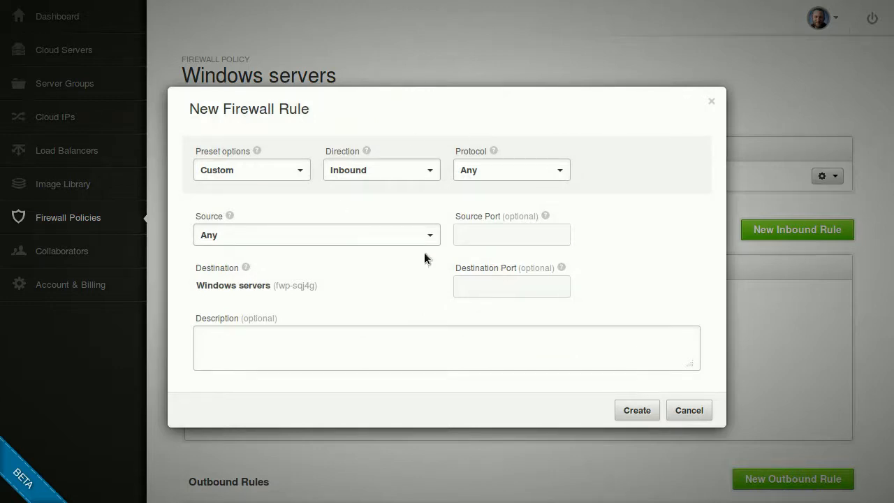
click(283, 238)
click(277, 259)
click(276, 241)
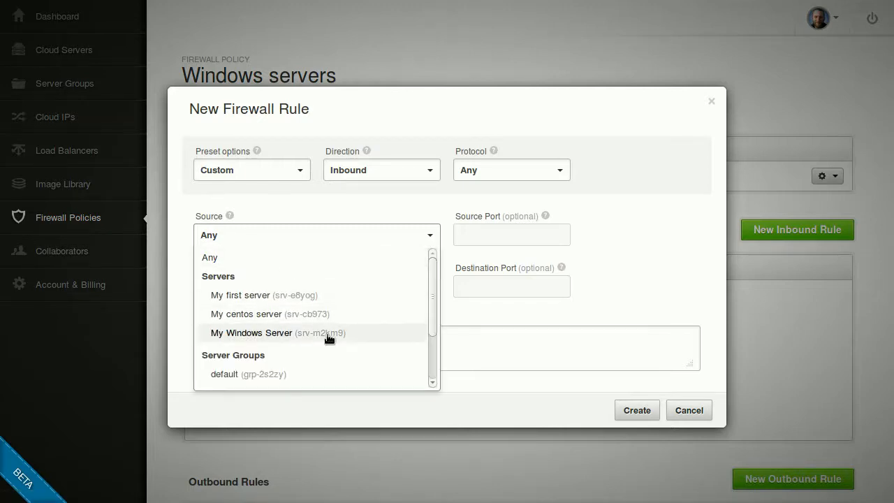
drag(433, 289, 428, 353)
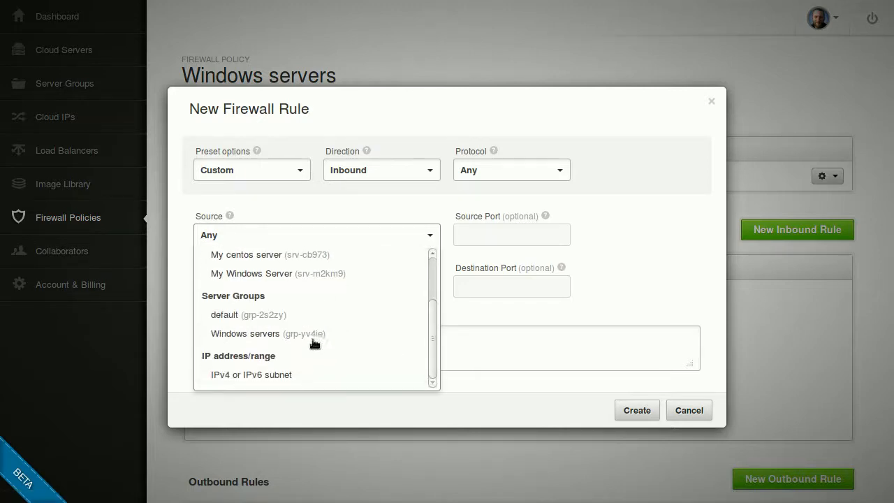
scroll(431, 332, up, 3)
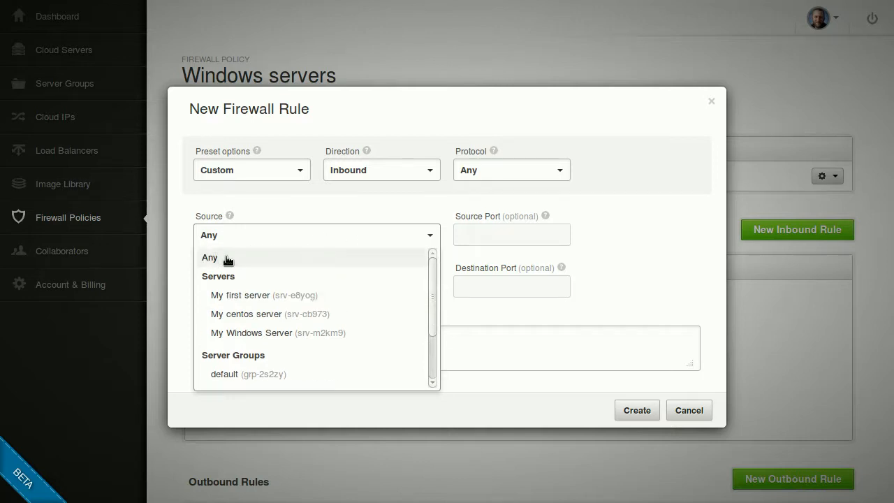
click(231, 257)
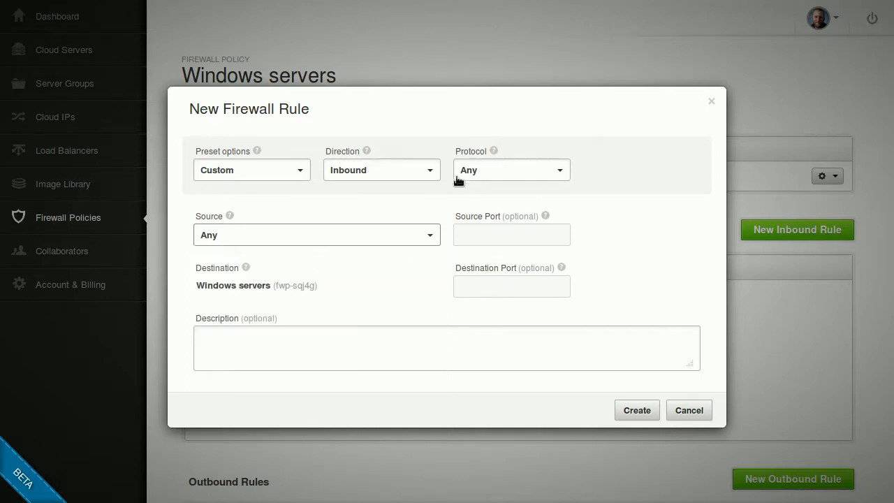
Set the rule to protocol TCP, destination port 3389 and description Remote desktop, and create it.
click(507, 173)
click(503, 212)
click(493, 289)
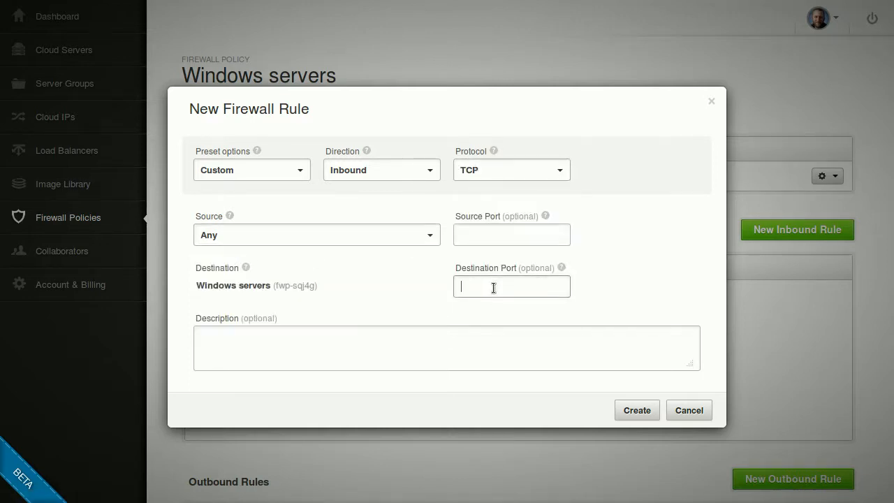
text(3389)
click(447, 347)
text(Remote d)
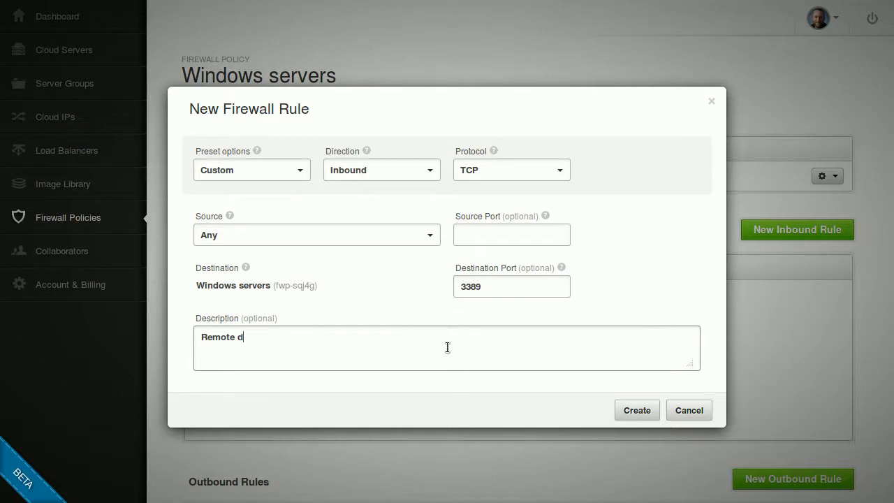
text(esktop)
click(638, 410)
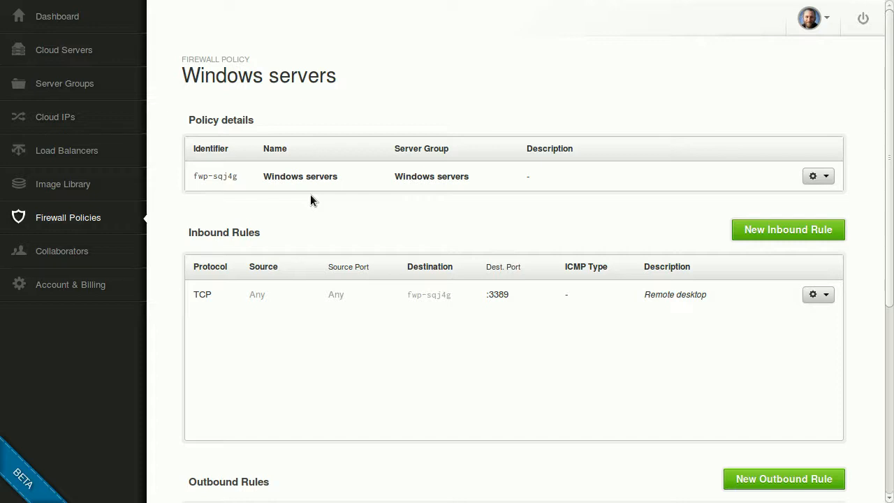
Create a cloud IP named Windows IP with My Windows Server as its destination.
click(111, 56)
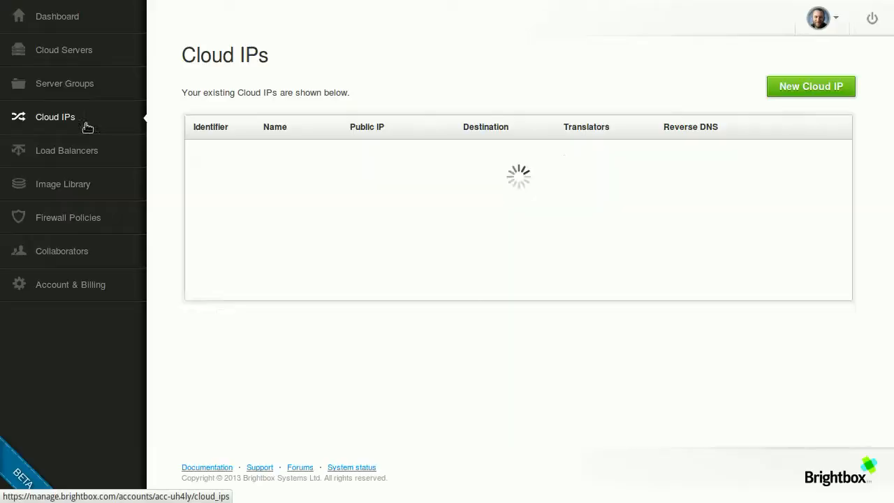
click(786, 86)
click(337, 181)
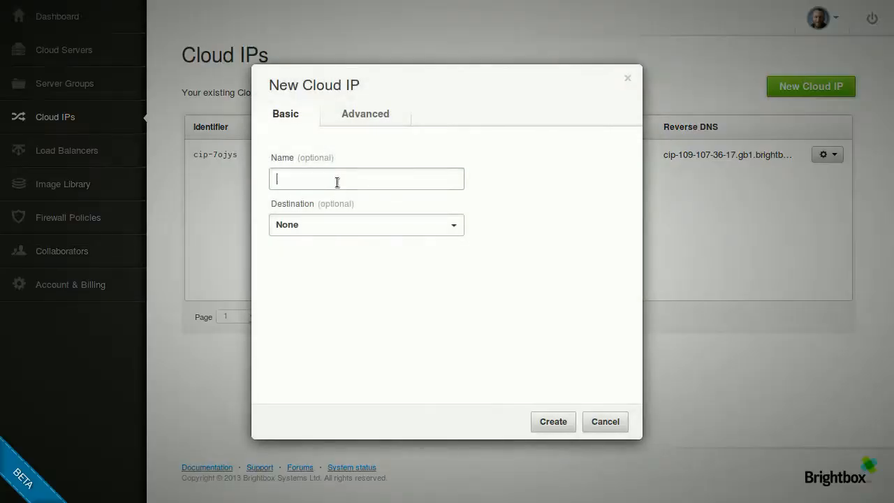
text(Windows IP)
click(338, 224)
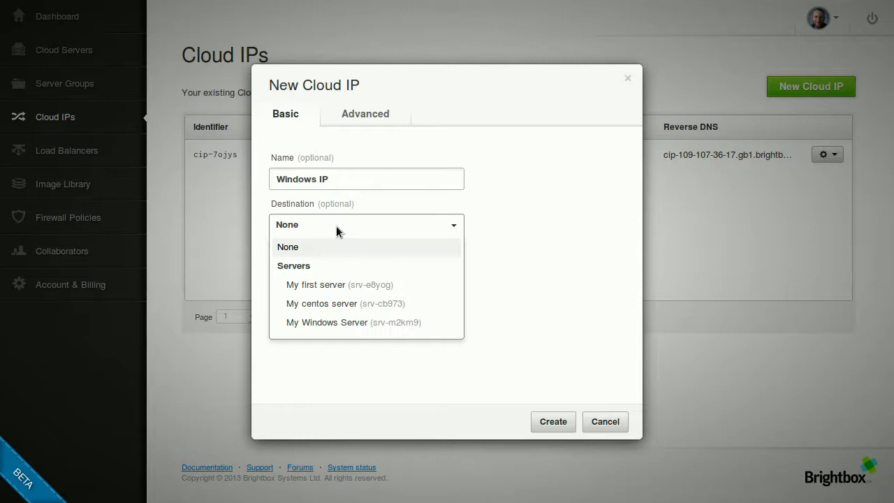
click(339, 322)
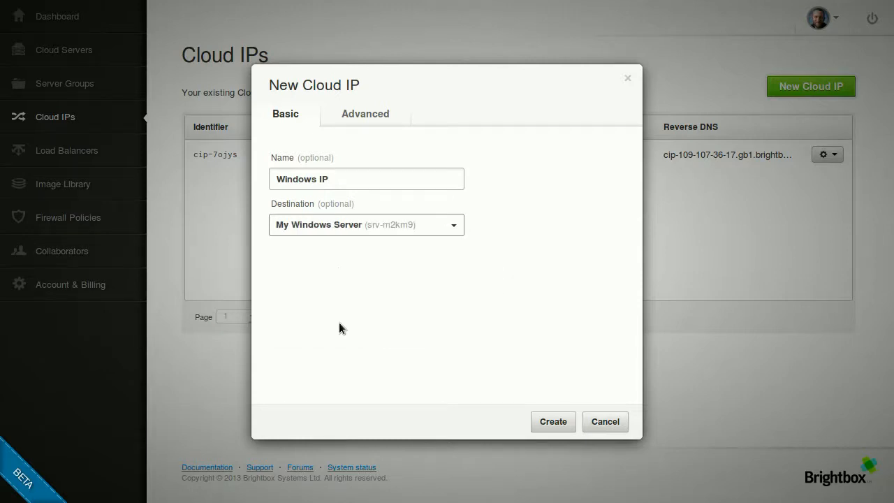
click(564, 421)
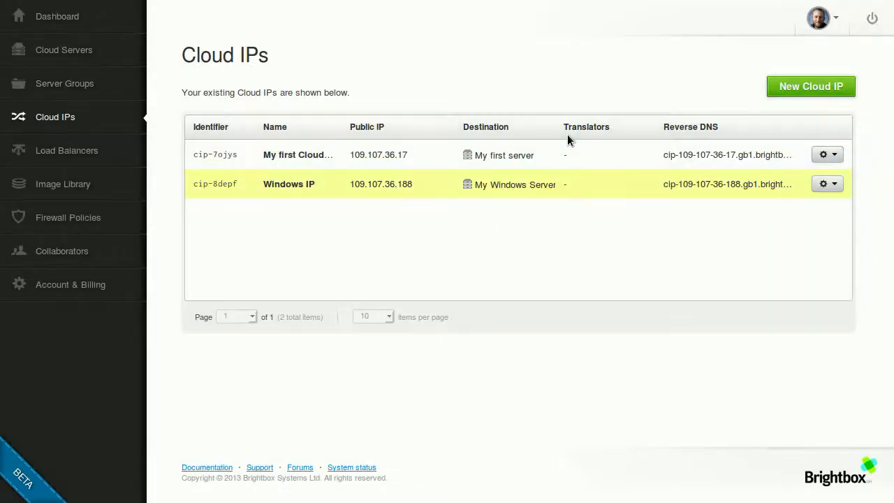
Copy the public address of Windows IP and run rdesktop 109.107.36.188 in the terminal.
drag(350, 184, 411, 179)
key(ctrl+c)
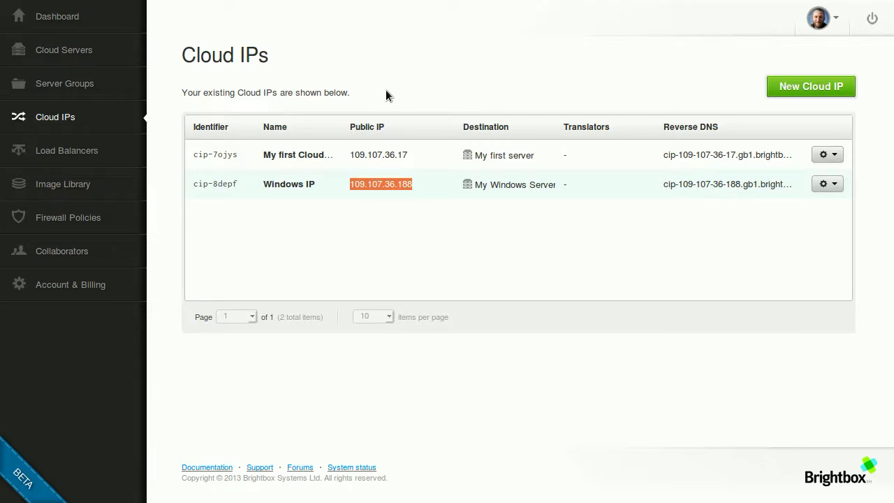
key(alt+Tab)
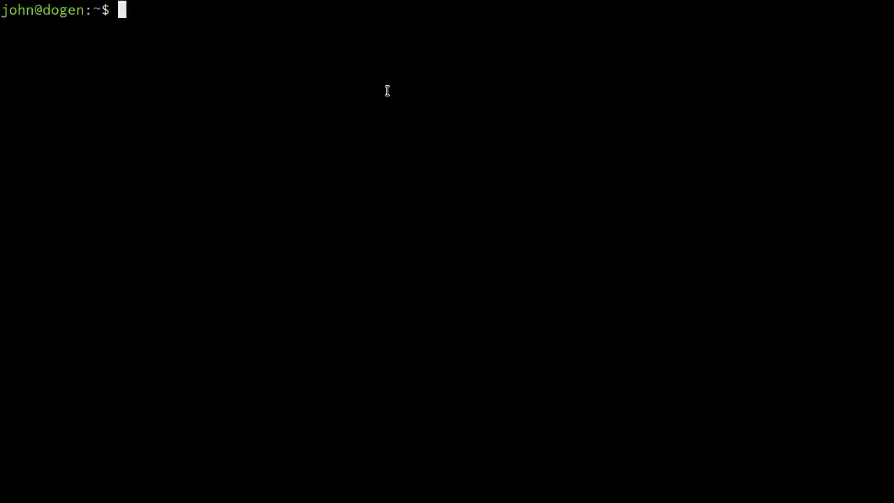
text(rdesktop)
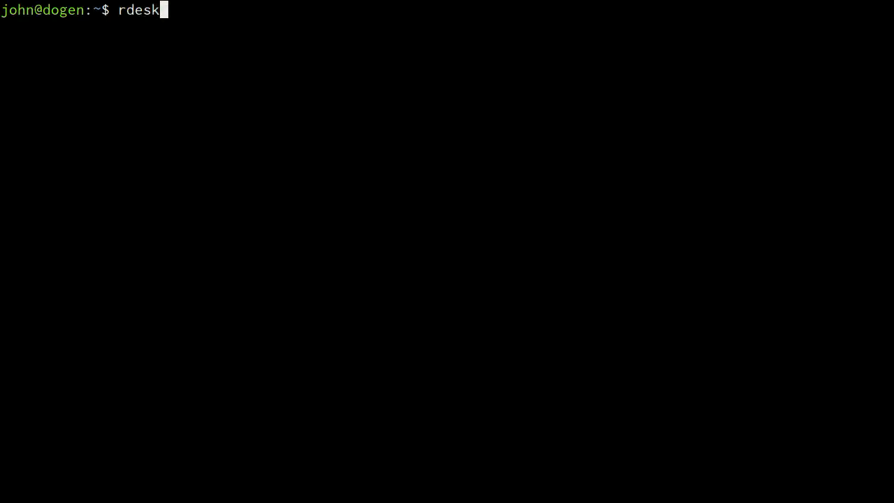
middle_click(304, 174)
key(Return)
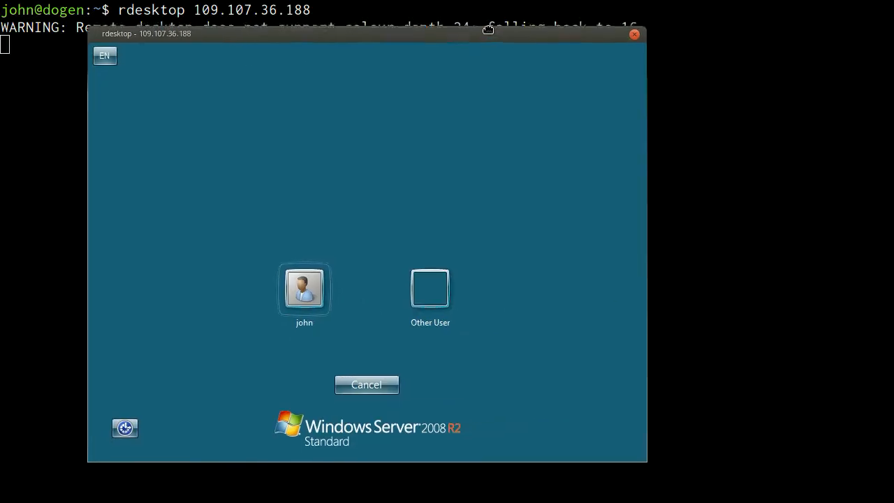
Log in to the remote Windows server as another user, administrator, with the account password.
click(466, 272)
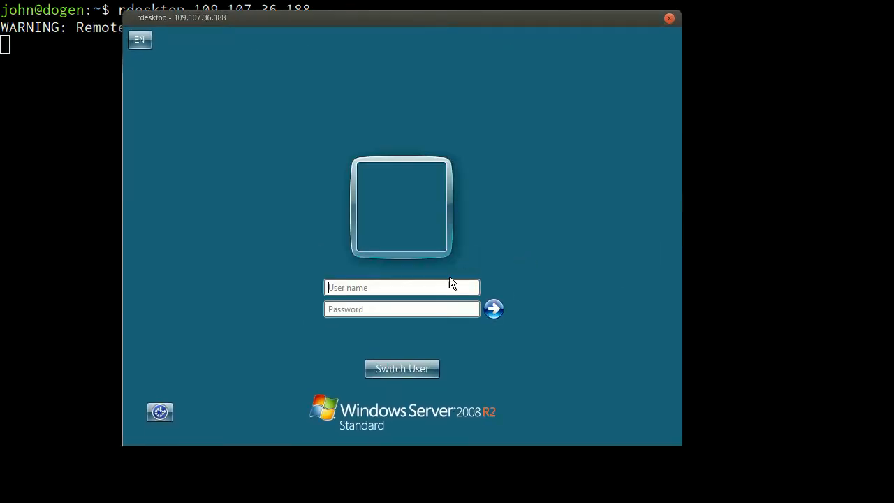
text(administrator)
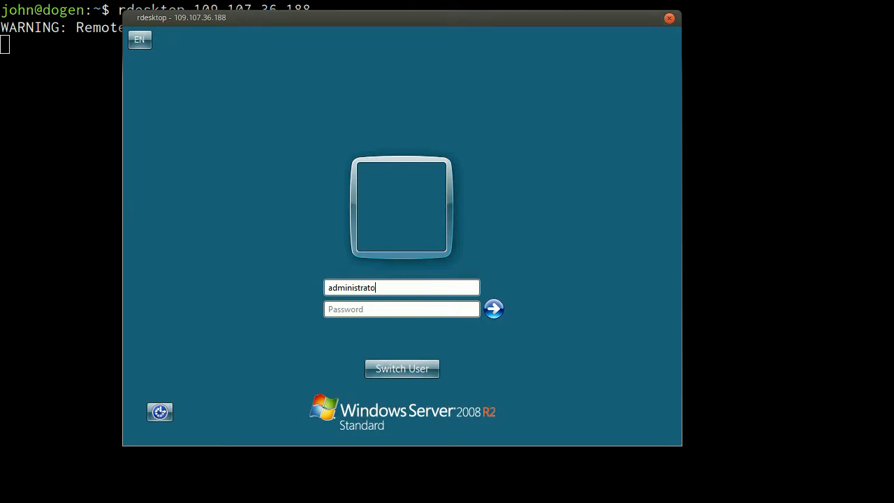
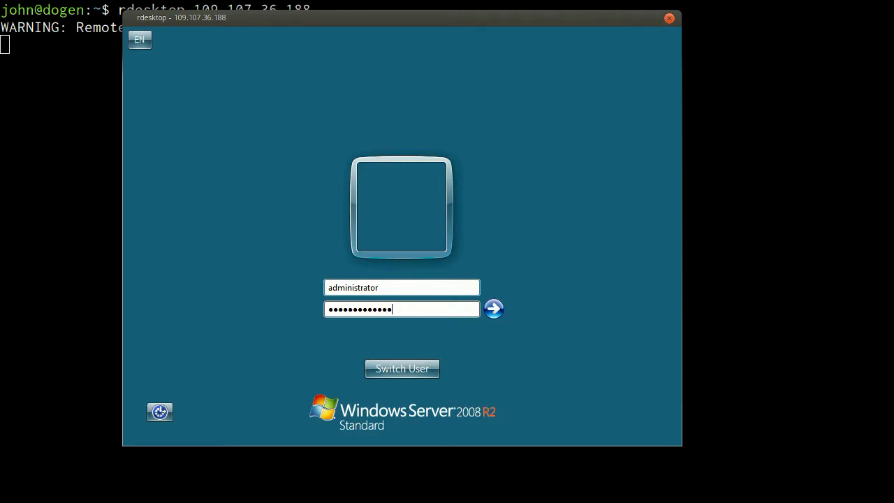
key(Return)
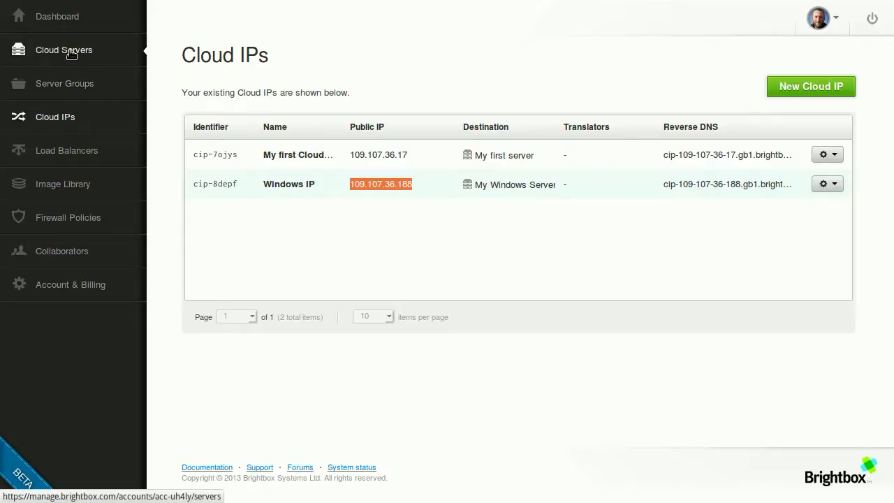
Switch back to Brightbox Manager and show the list of cloud servers.
click(71, 54)
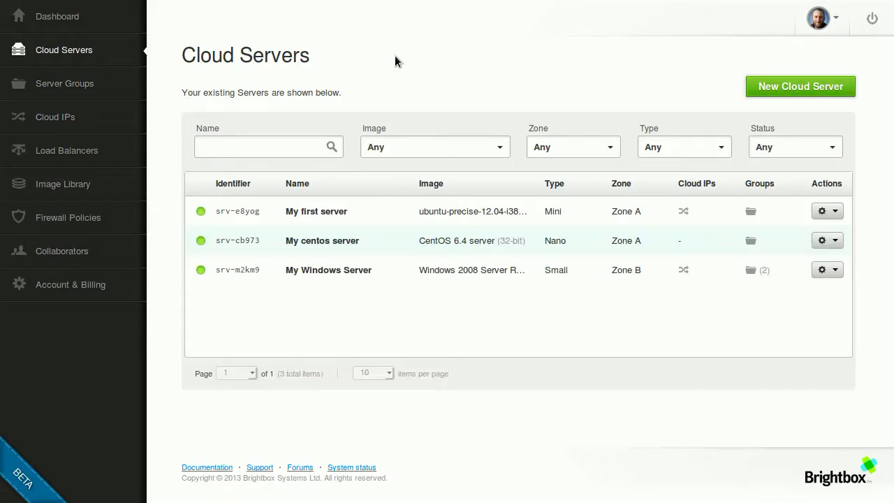